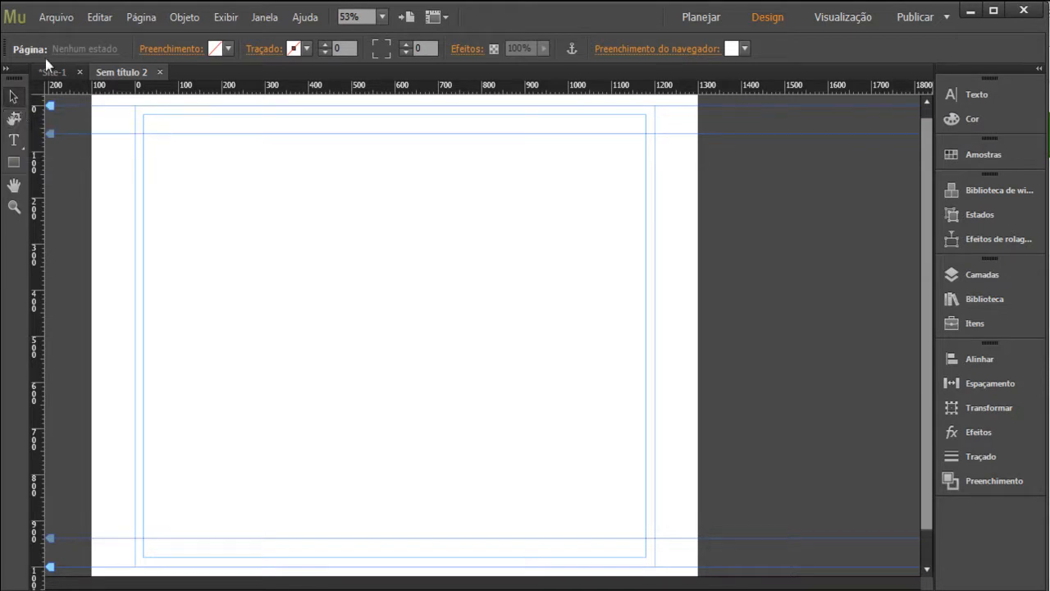
- Insert the Cinema 4D course cover image from the Imagens library and place it near the page's upper-left area
left_click(54, 18)
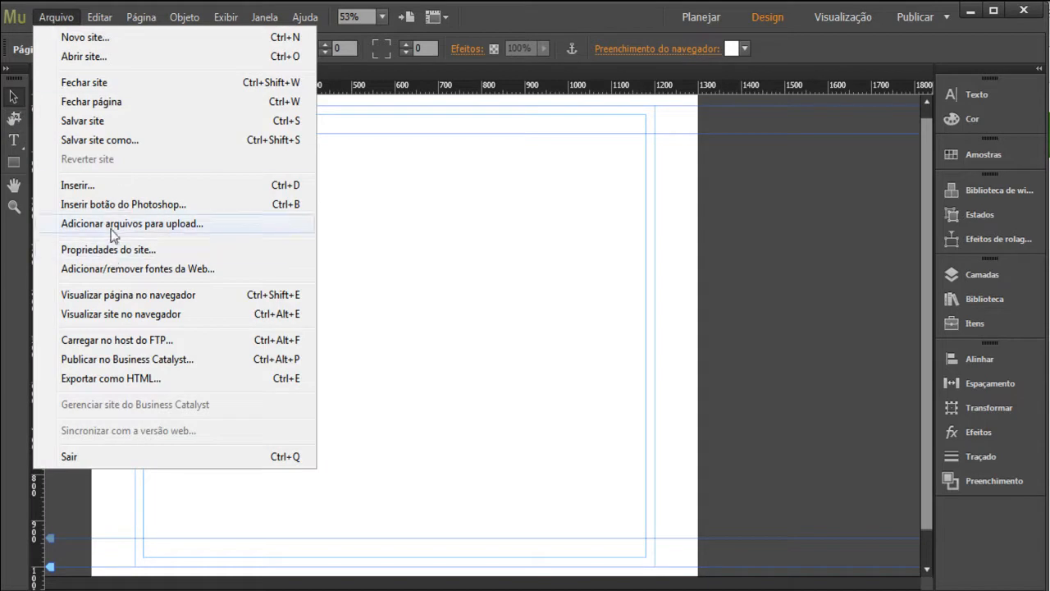
key("ctrl+d")
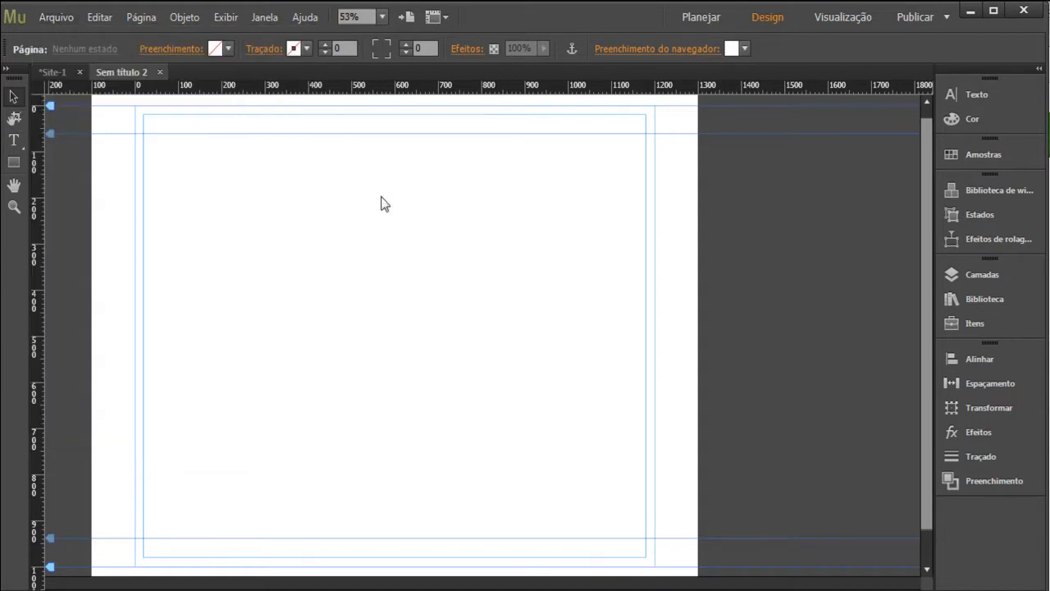
left_click_drag(545, 153, 556, 259)
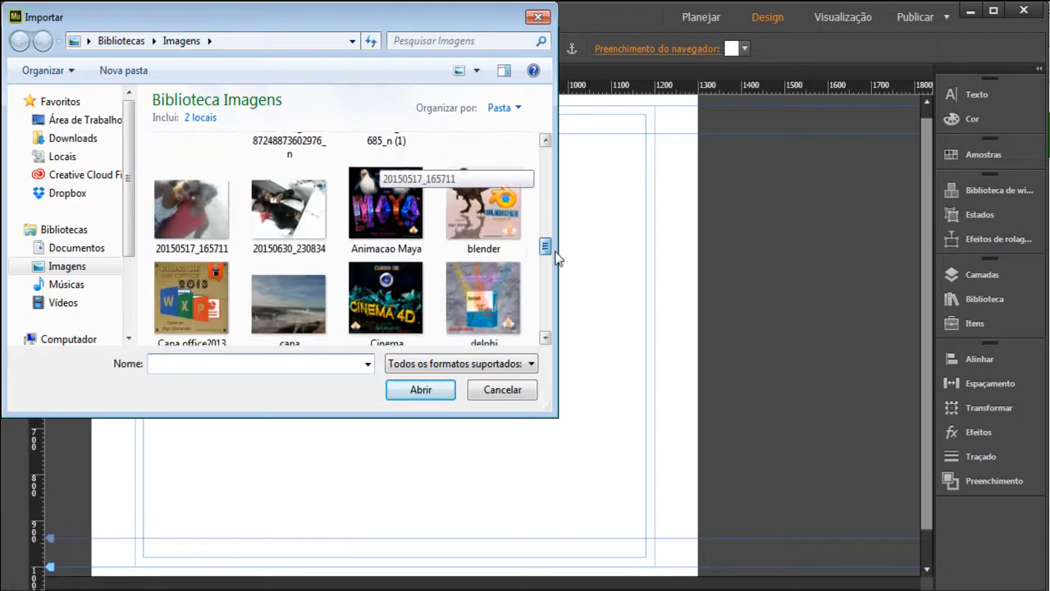
left_click(407, 287)
key("Return")
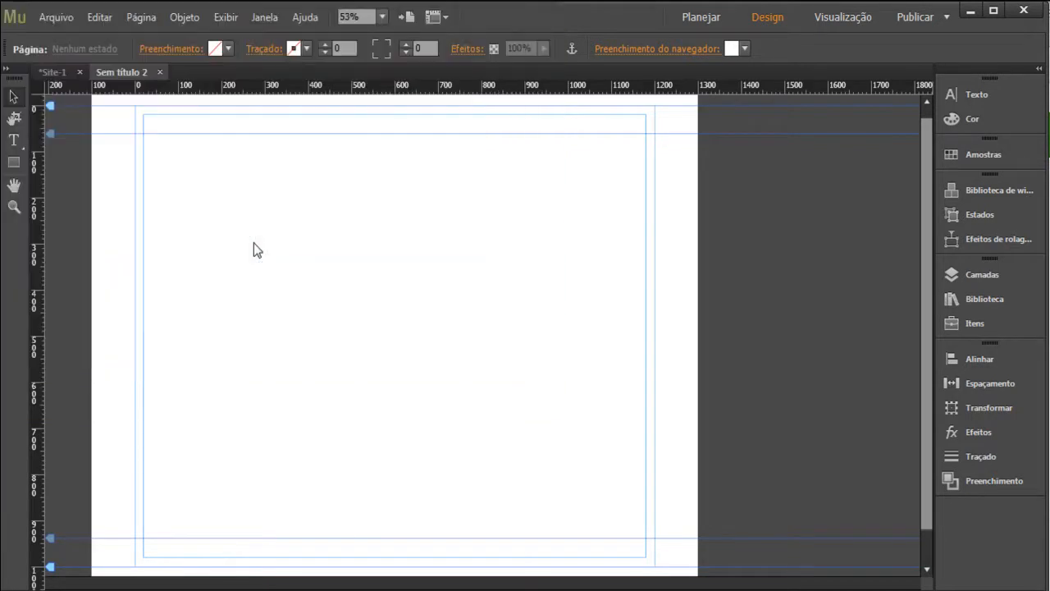
left_click(180, 185)
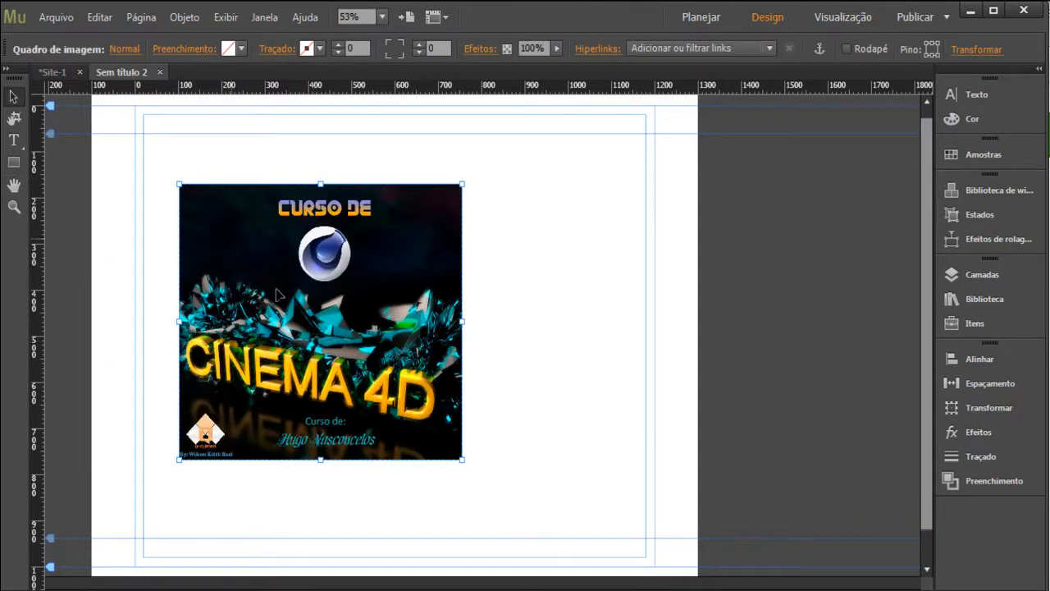
- Crop the image frame from the top, right, bottom and left so only the "CURSO DE" title and the round logo remain
left_click(14, 117)
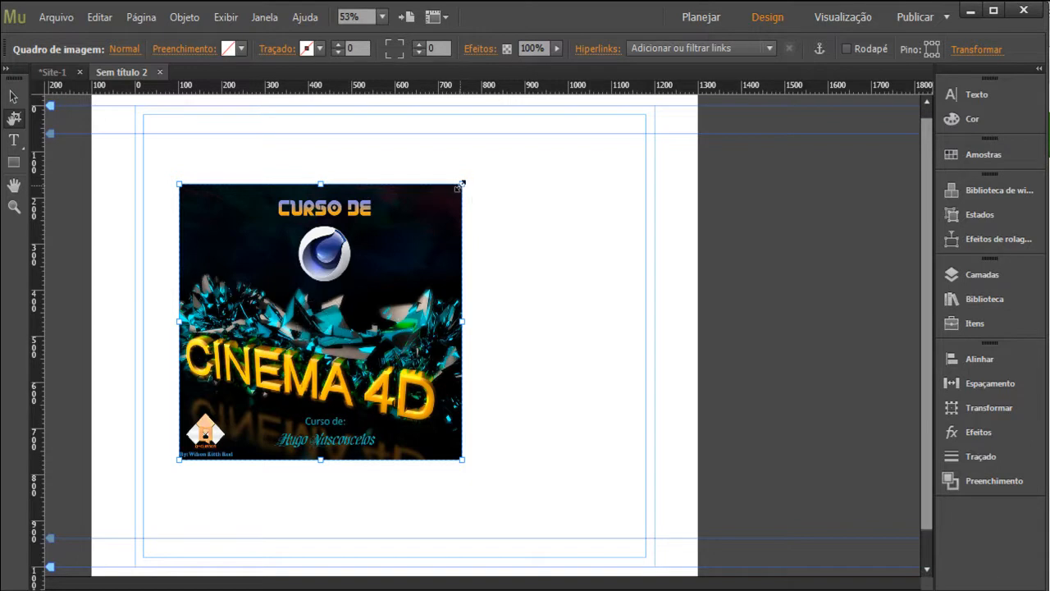
left_click_drag(454, 186, 396, 195)
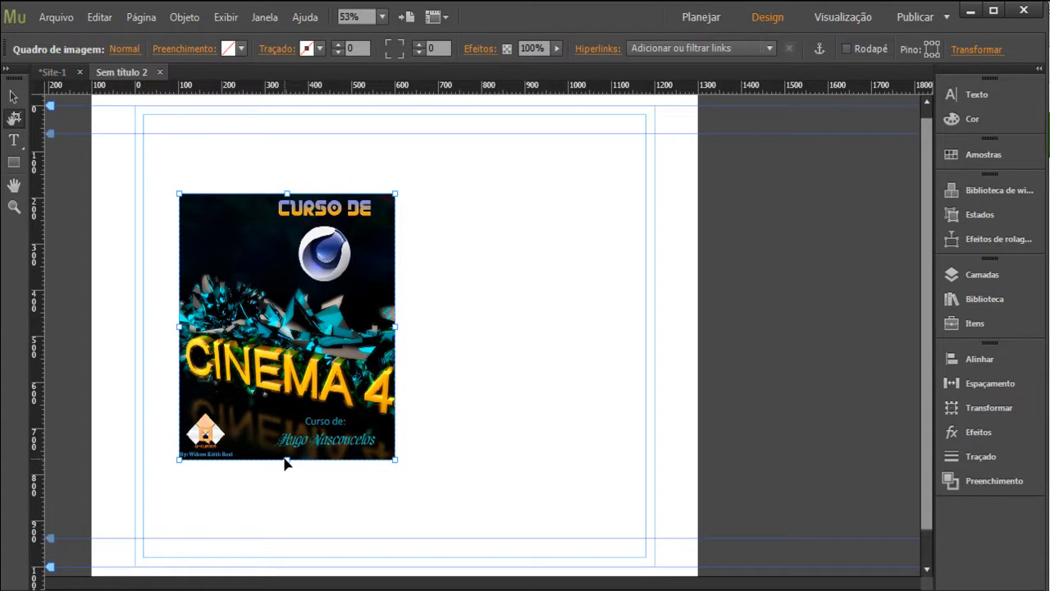
left_click_drag(286, 459, 287, 295)
left_click_drag(226, 242, 273, 243)
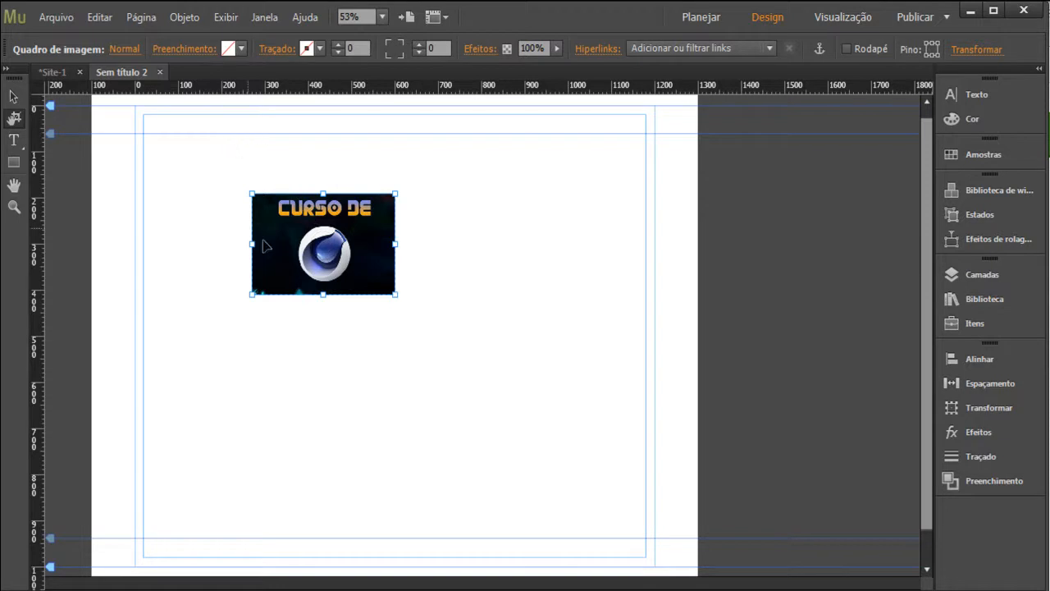
left_click(141, 17)
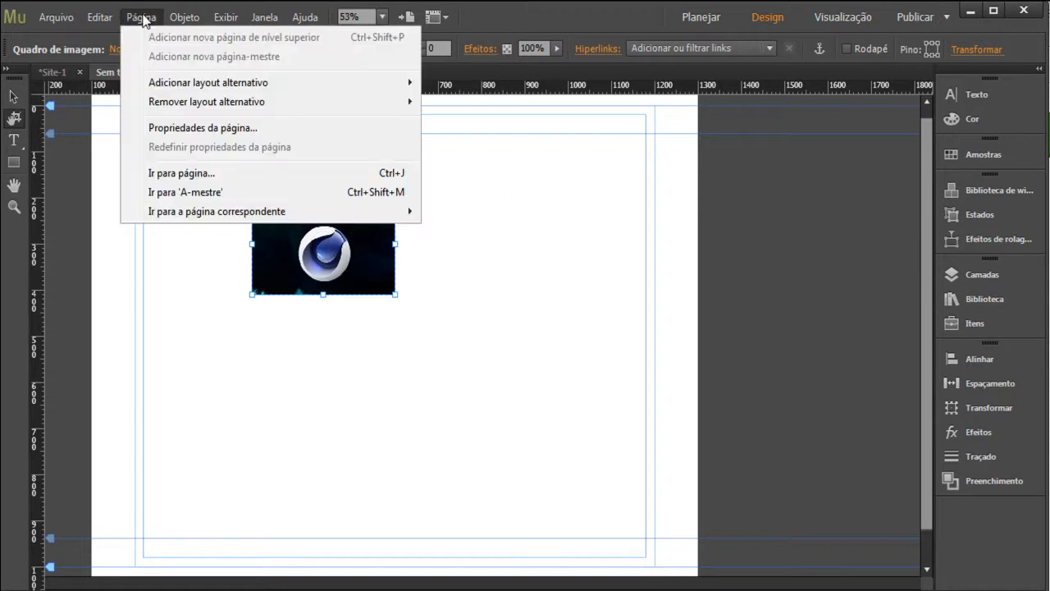
left_click(382, 249)
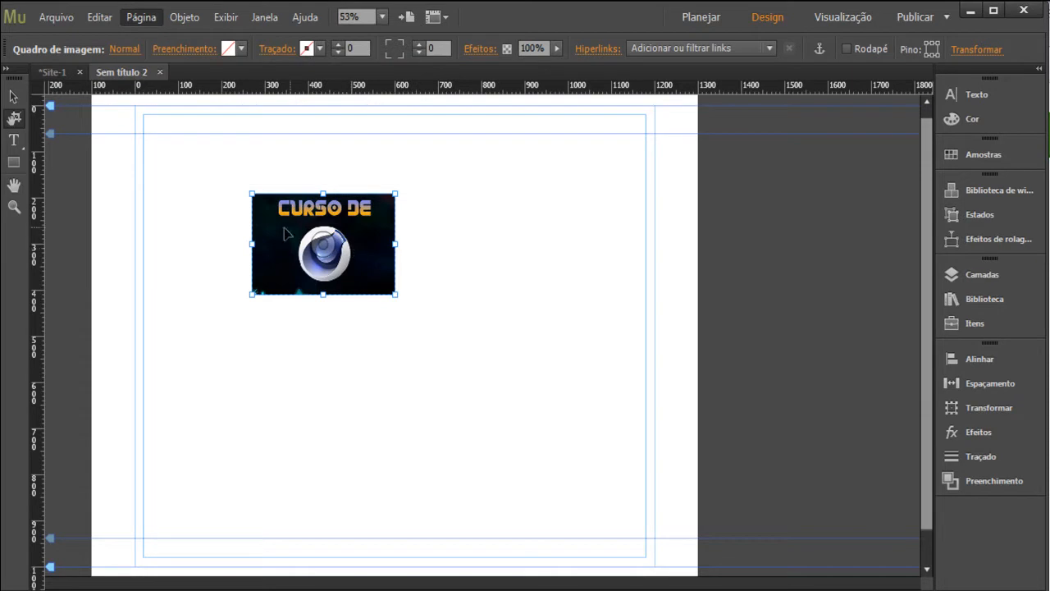
- Move the cropped image slightly up and to the left on the page with the Selection tool
left_click(14, 97)
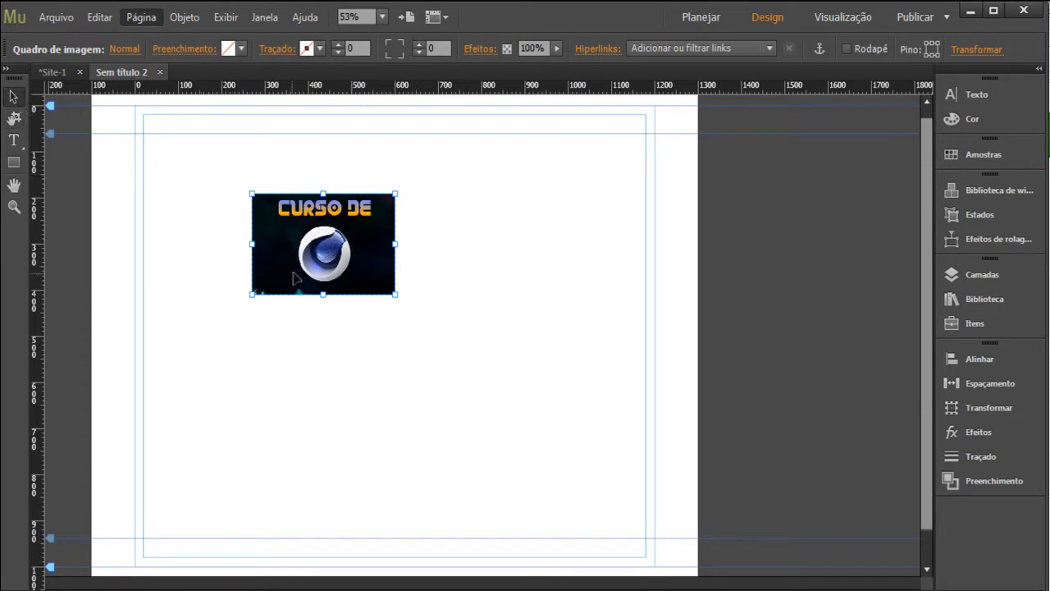
left_click(489, 297)
left_click(368, 251)
left_click_drag(343, 232, 324, 205)
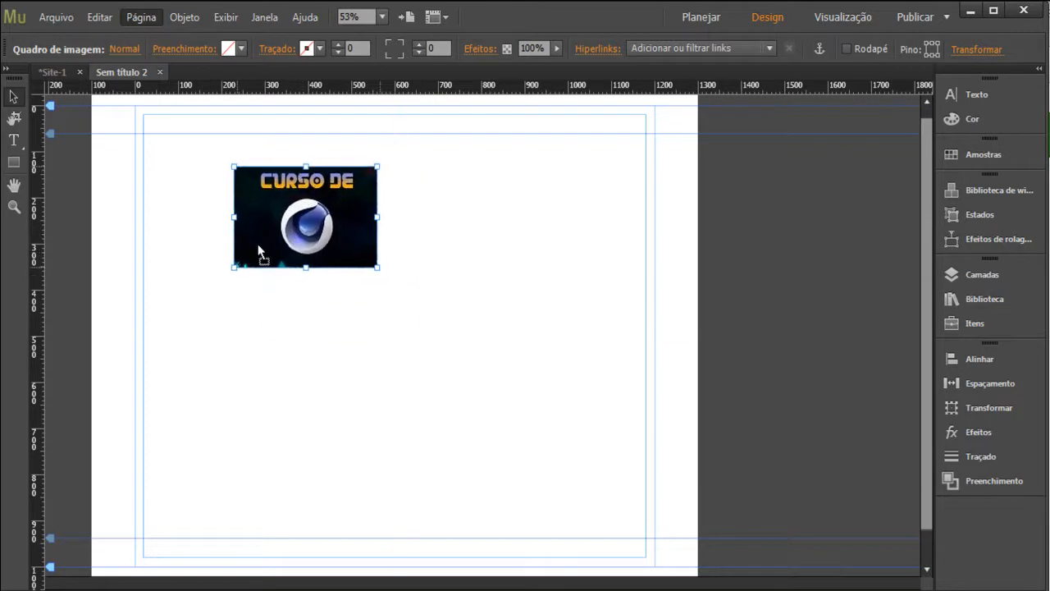
- Select the image content within its cropped frame using the Crop tool and shift the image down and right toward the page centre
left_click(14, 117)
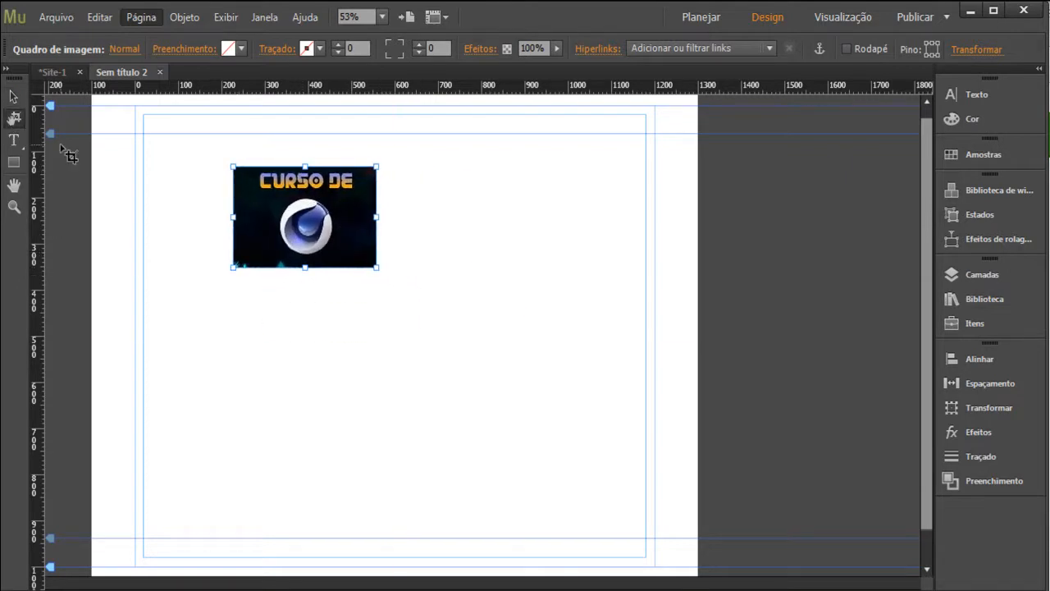
left_click(271, 298)
left_click(344, 232)
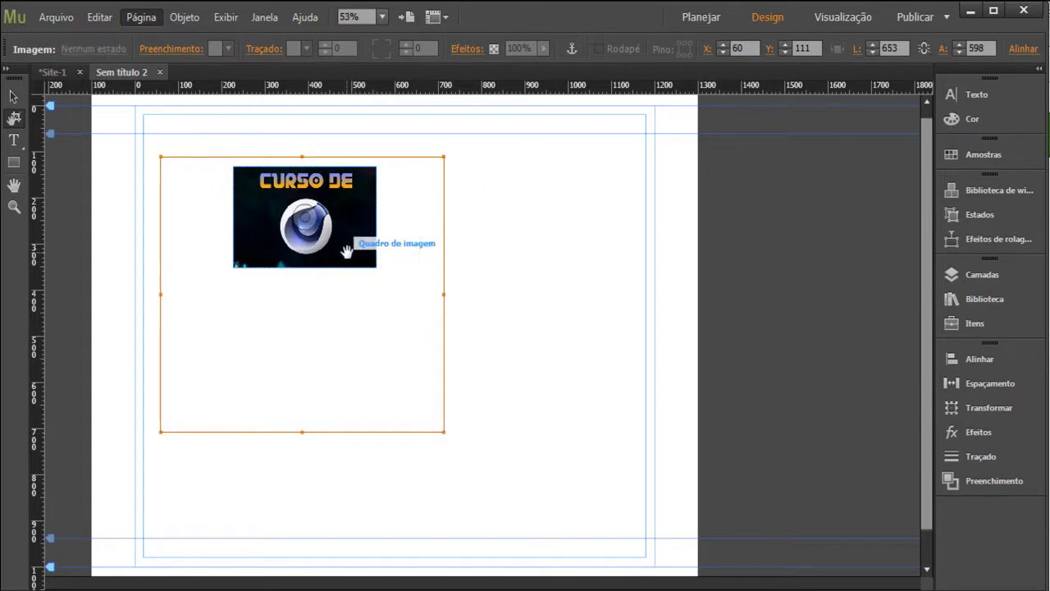
double_click(443, 295)
left_click_drag(444, 292, 530, 341)
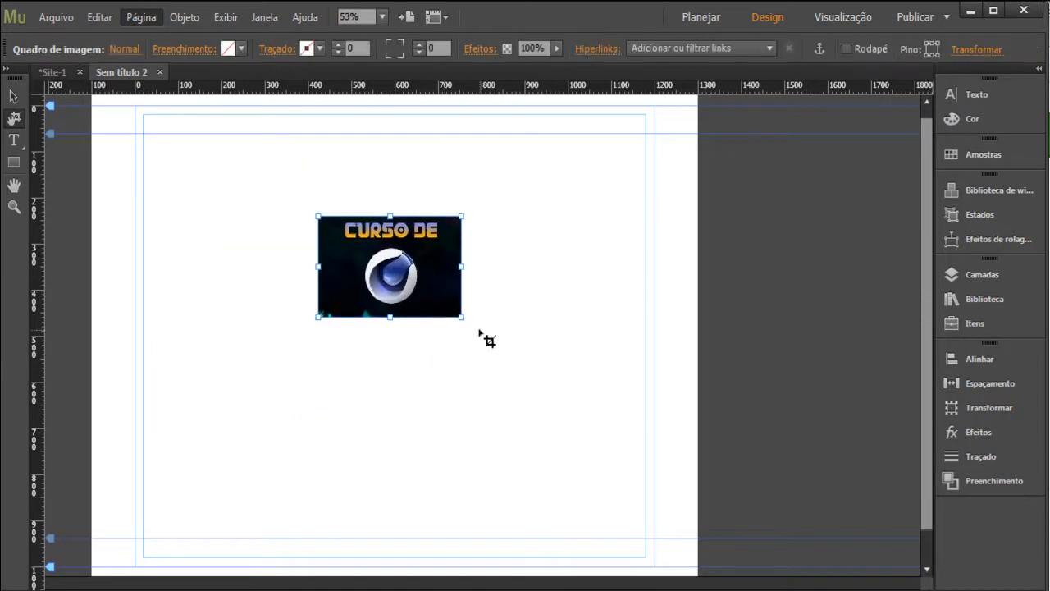
- Extend the crop frame downward and sideways to include the "CINEMA 4D" lettering, and move the image to the page's upper-left area
left_click_drag(461, 317, 500, 392)
left_click_drag(319, 395, 254, 448)
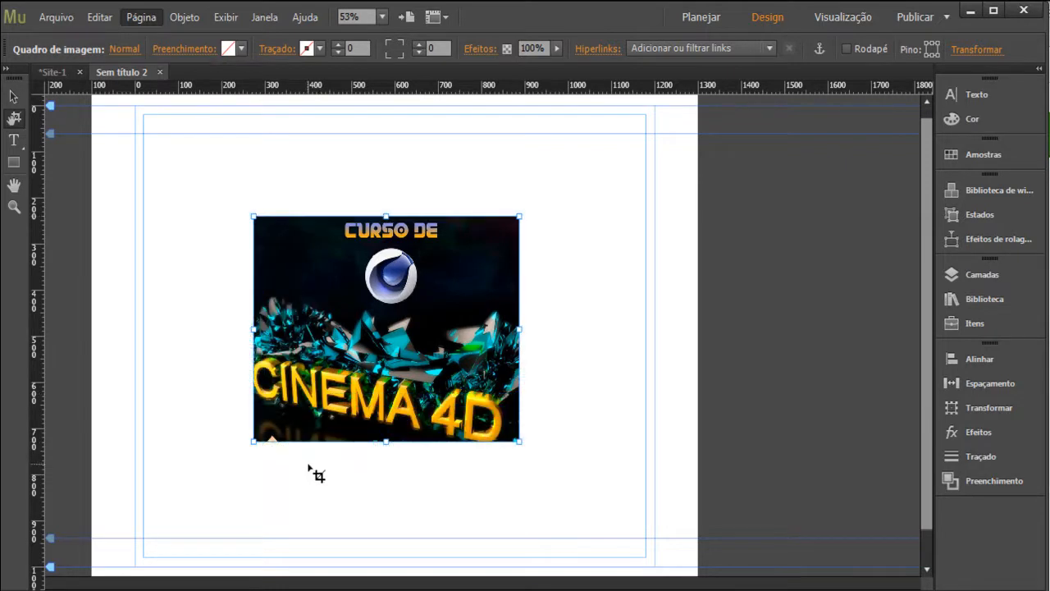
left_click(13, 97)
left_click_drag(277, 287, 183, 206)
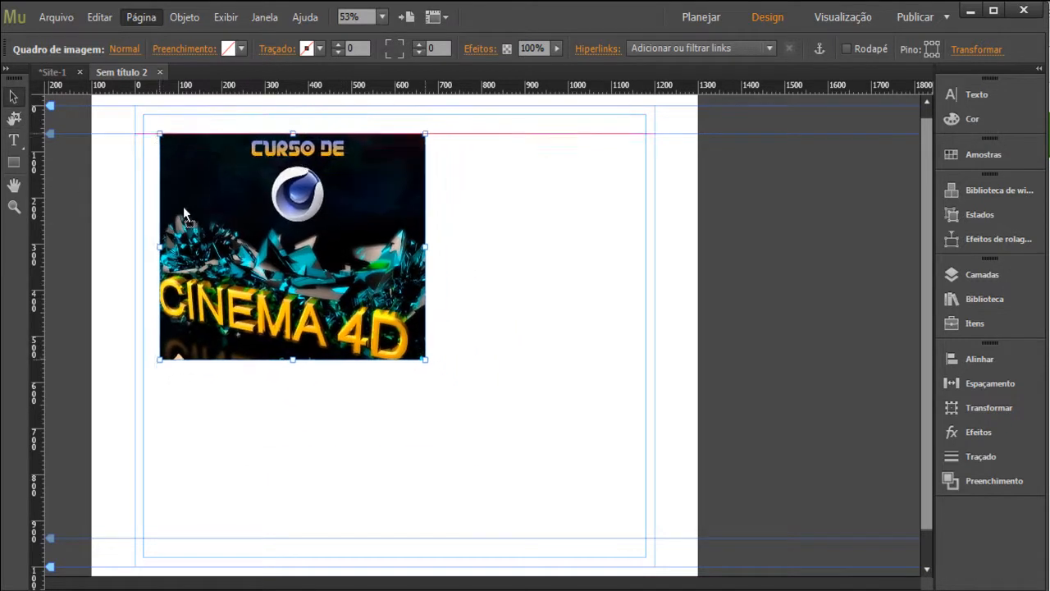
- Create a text frame below the image with the horizontal Type tool and fill it with a row of the letter a
left_click(14, 142)
left_click(17, 146)
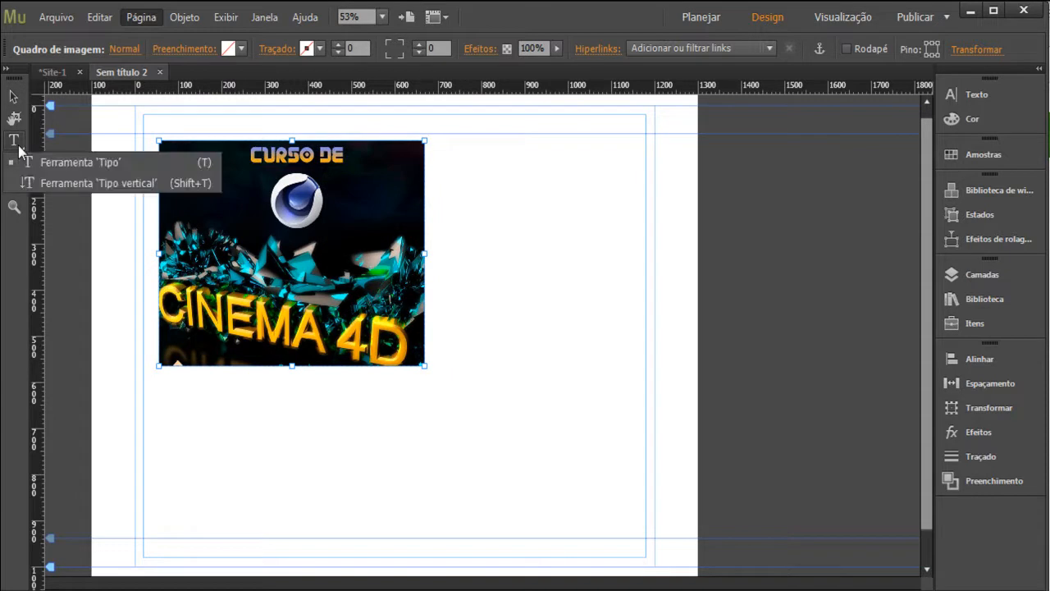
left_click(58, 162)
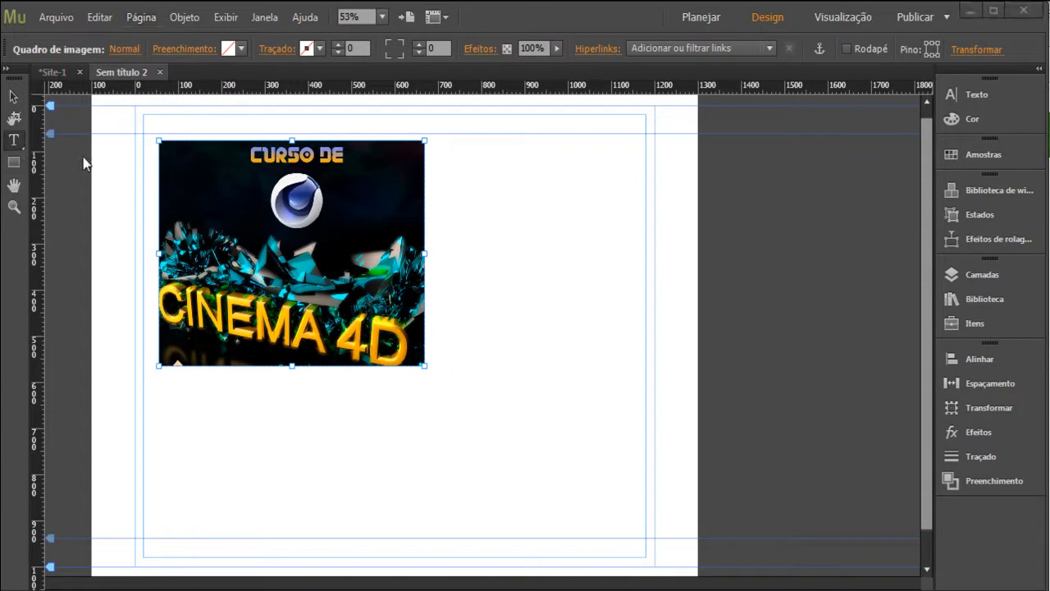
left_click(18, 147)
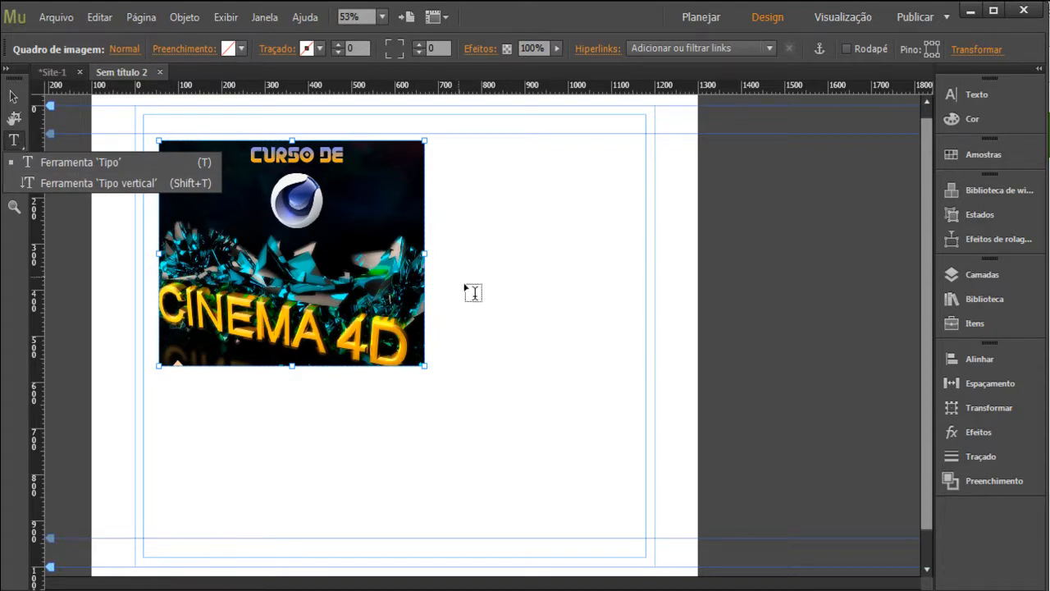
left_click(122, 167)
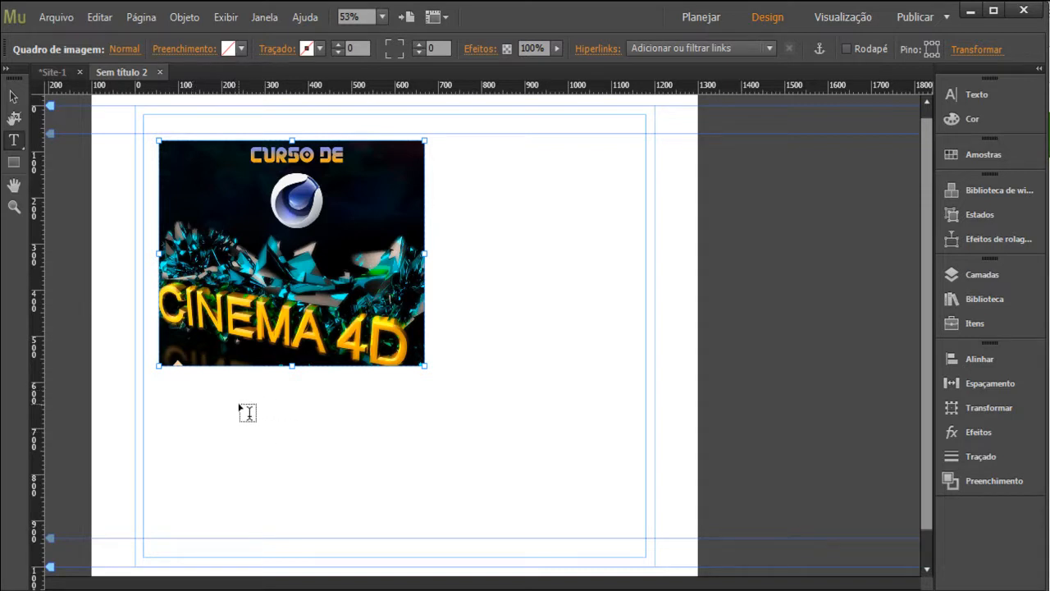
left_click(176, 402)
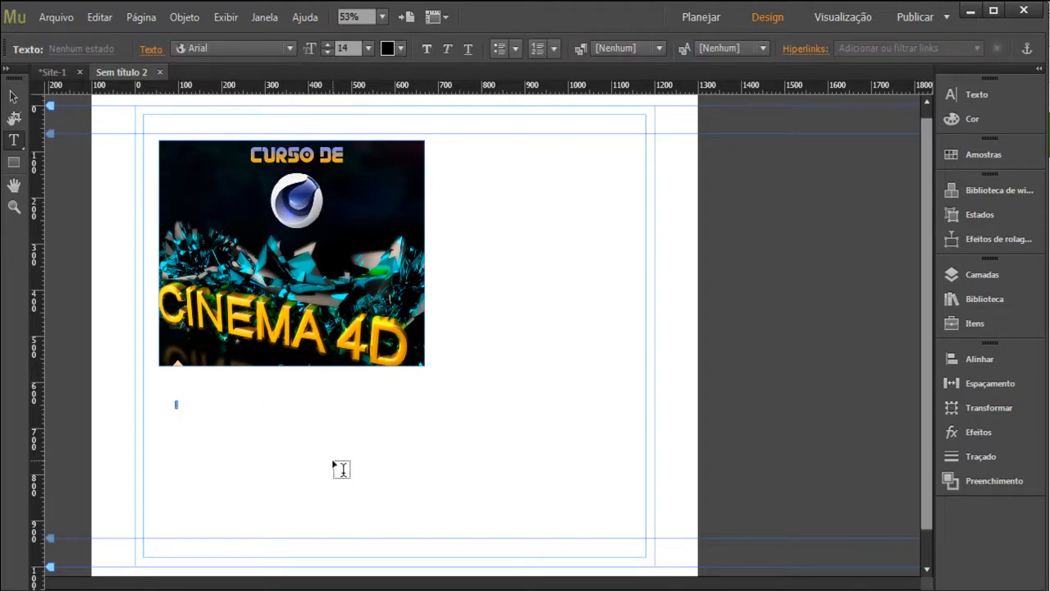
key("ctrl+v")
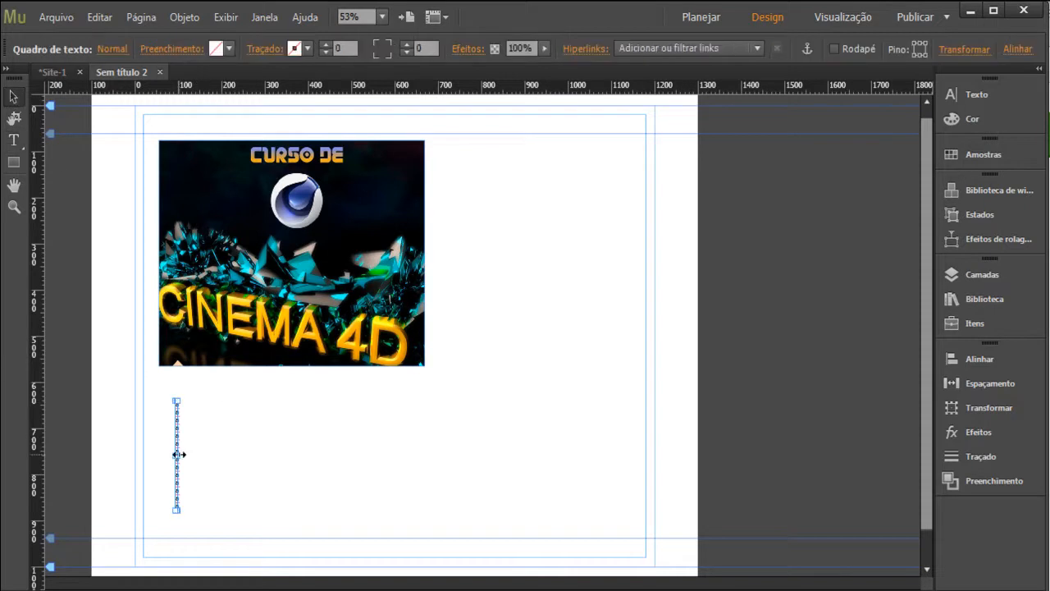
- Widen and heighten the text frame, and move it below the image toward the right side of the page
left_click_drag(178, 456, 444, 455)
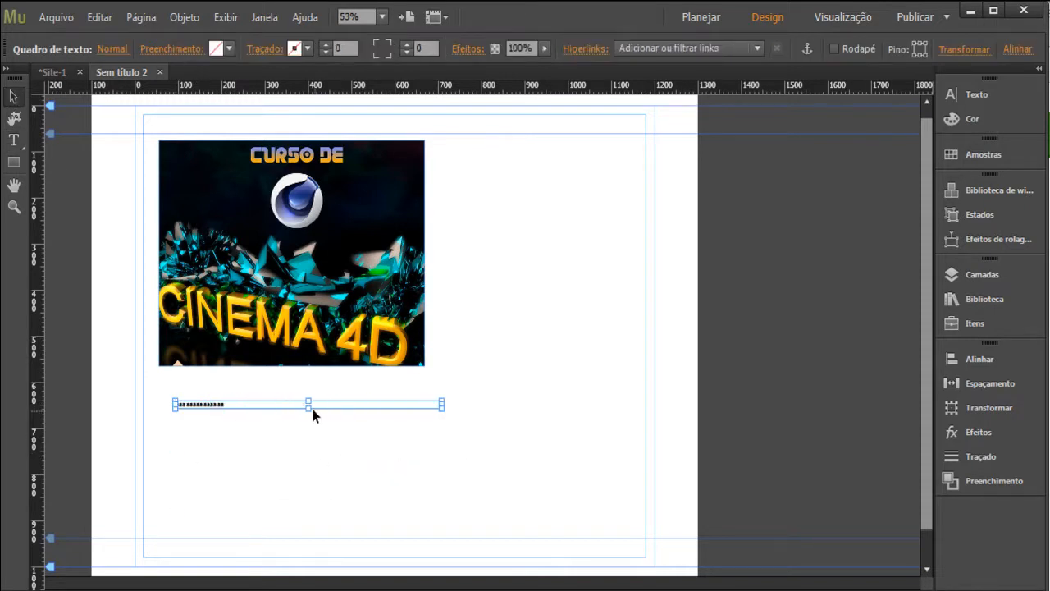
left_click_drag(311, 407, 298, 491)
left_click_drag(308, 410, 520, 399)
- Format the row of letters in the 28 Days Later font at size 48 in red
left_click(22, 139)
left_click_drag(414, 392, 359, 392)
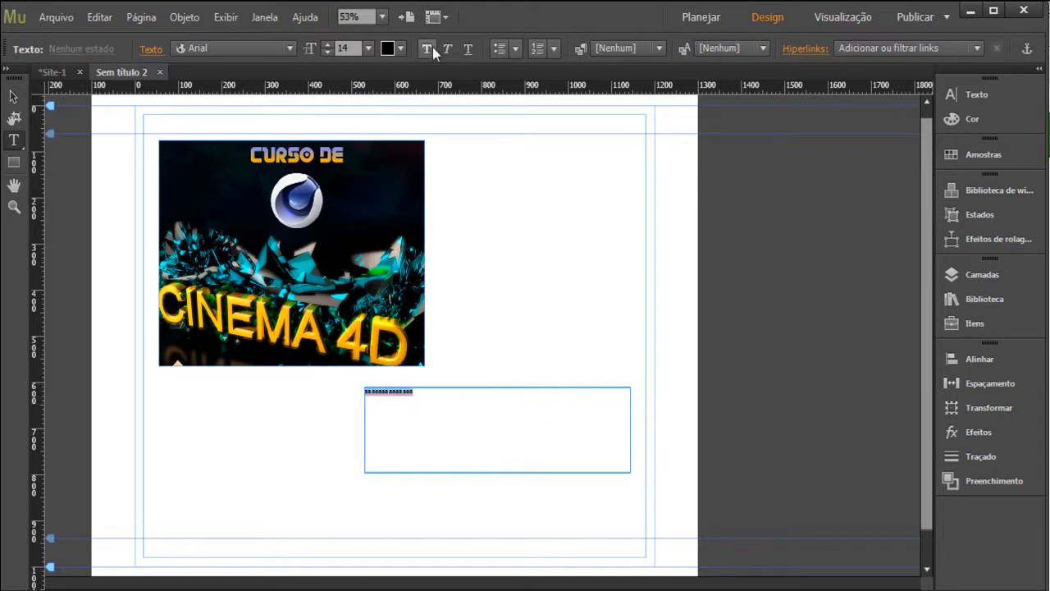
left_click(289, 51)
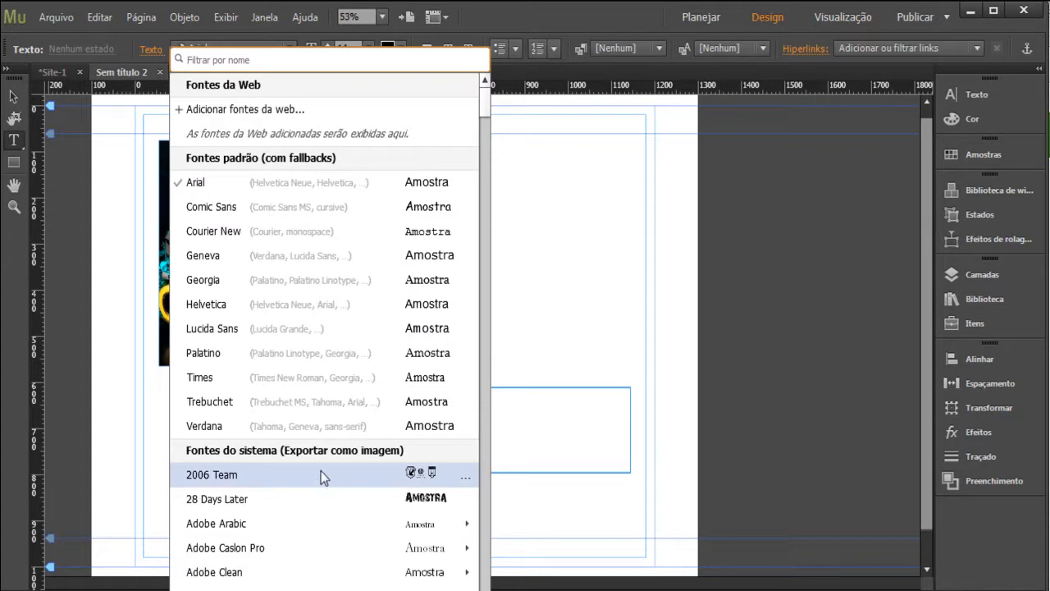
left_click(324, 499)
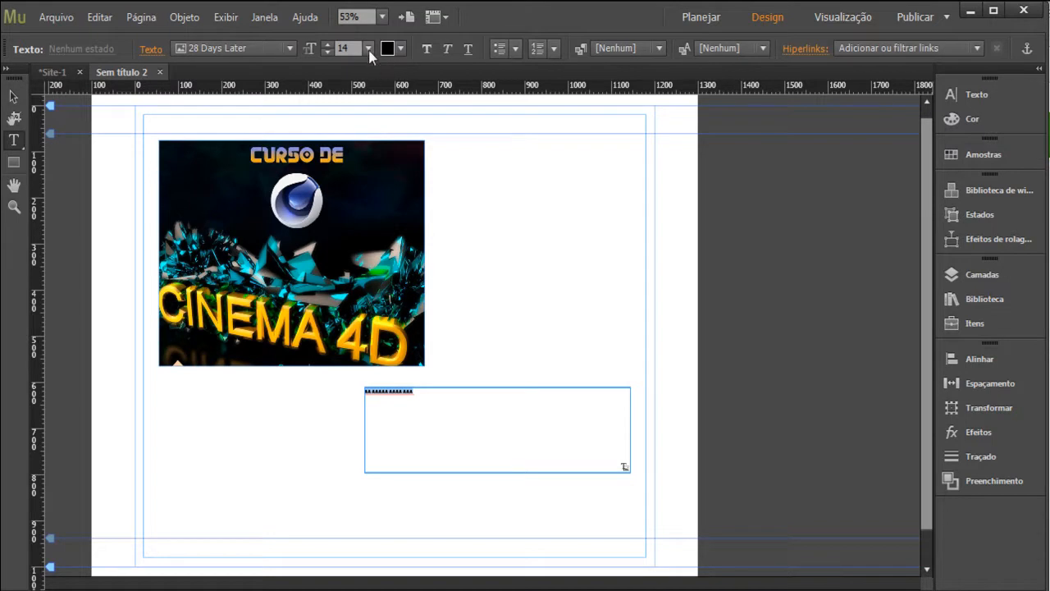
left_click(369, 47)
left_click(383, 280)
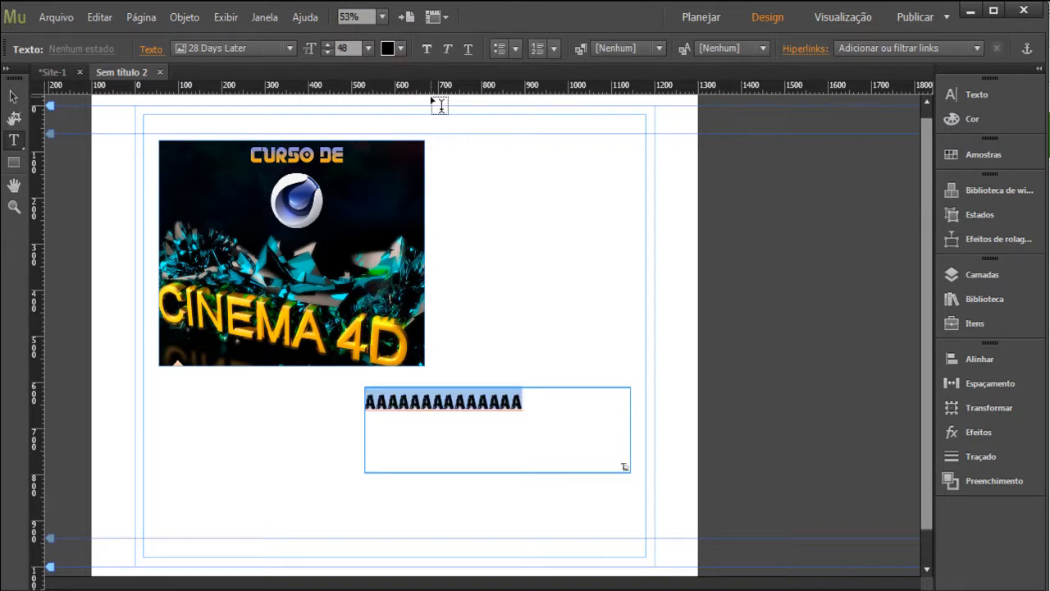
left_click(400, 48)
left_click_drag(456, 182, 559, 194)
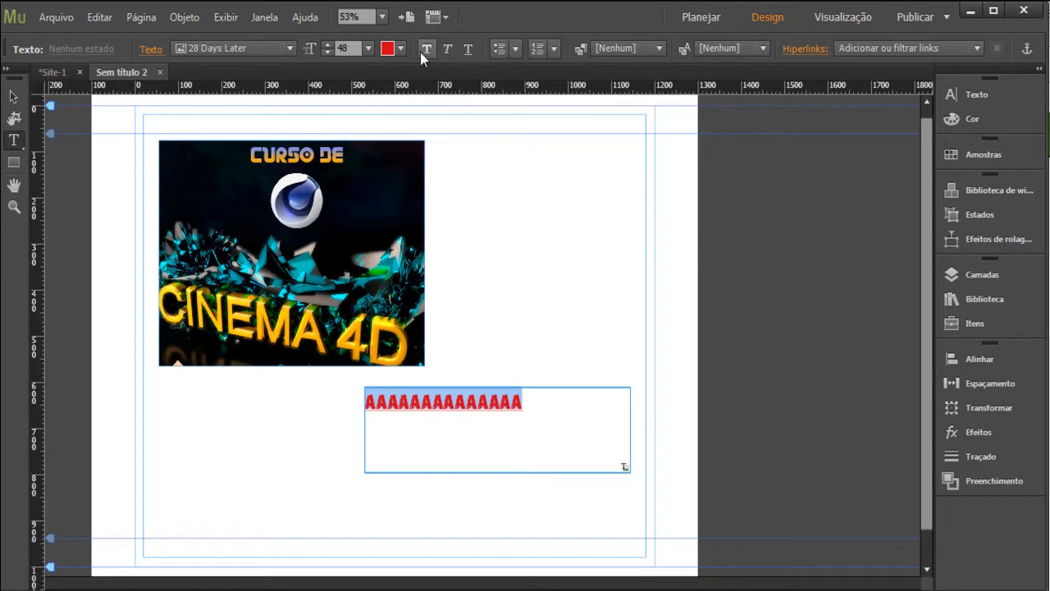
left_click(516, 51)
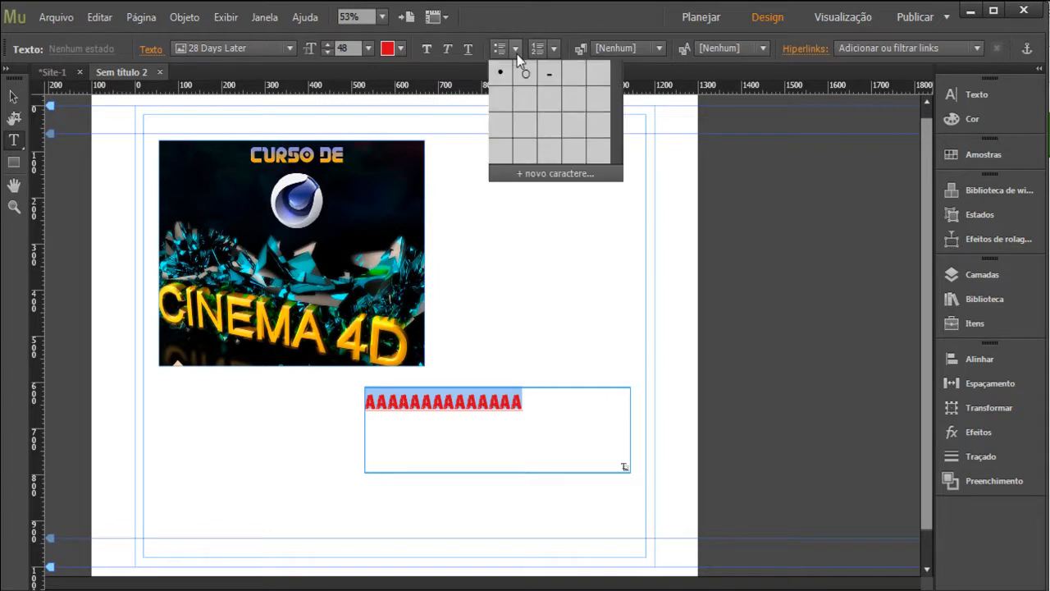
left_click(553, 49)
left_click(553, 48)
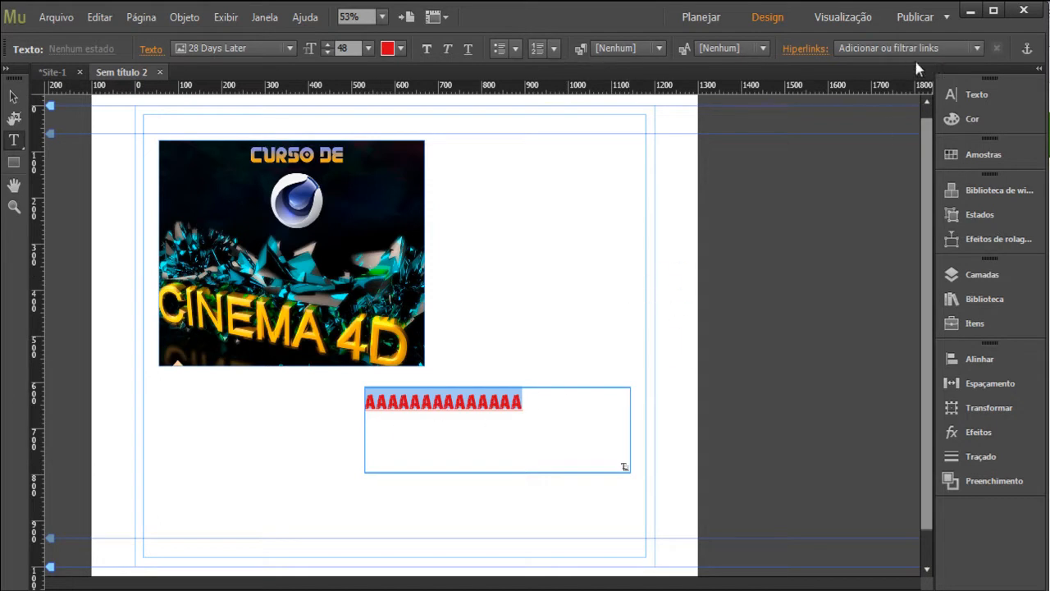
left_click(976, 51)
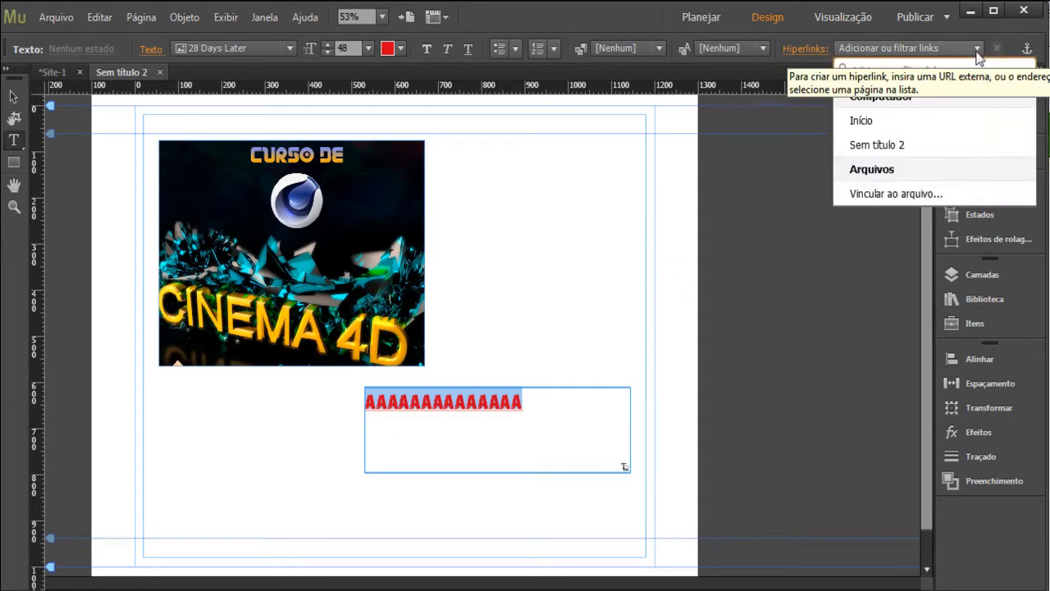
left_click(940, 64)
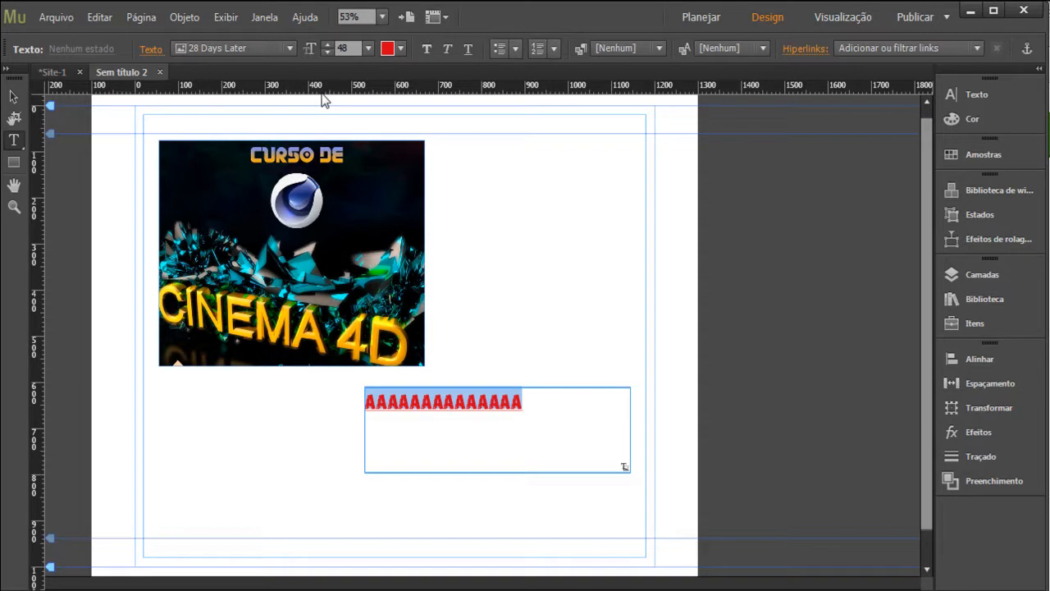
- Draw a rectangle below the image, to the left of the text frame
left_click(14, 161)
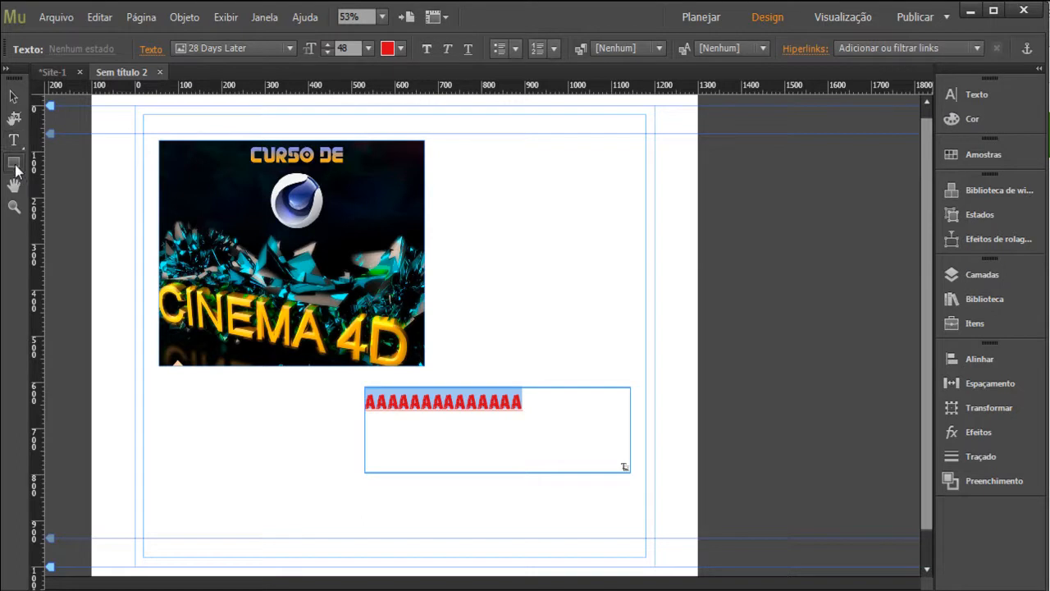
left_click_drag(159, 406, 304, 473)
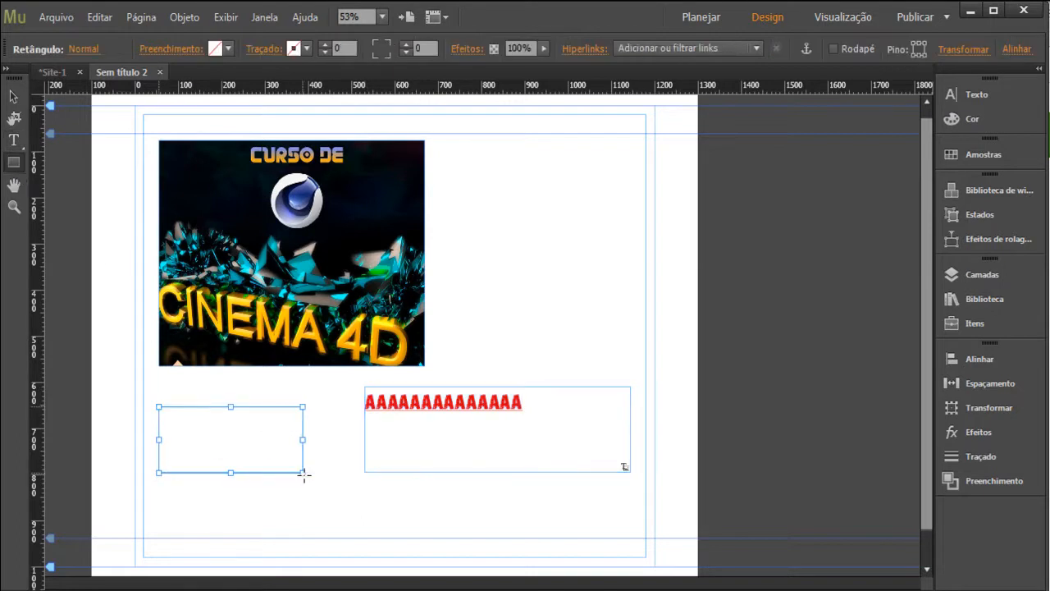
- Look through the rectangle's available states, from Normal and Em cima to Pressionamento do botão do mouse and Ativo
left_click(83, 49)
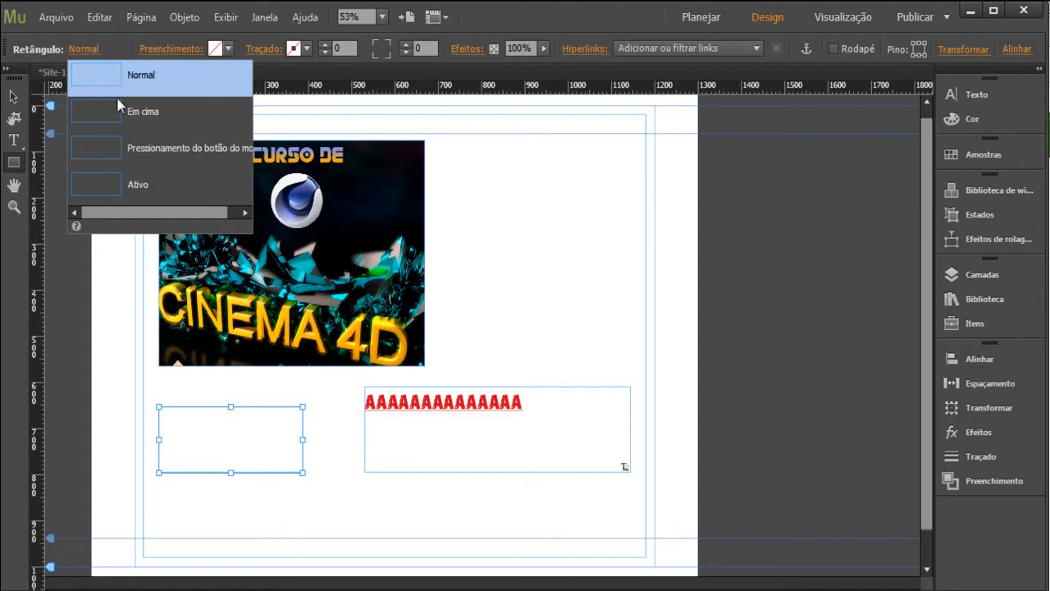
scroll(178, 170, "down", 2)
scroll(178, 169, "up", 2)
scroll(178, 170, "down", 2)
scroll(178, 175, "up", 2)
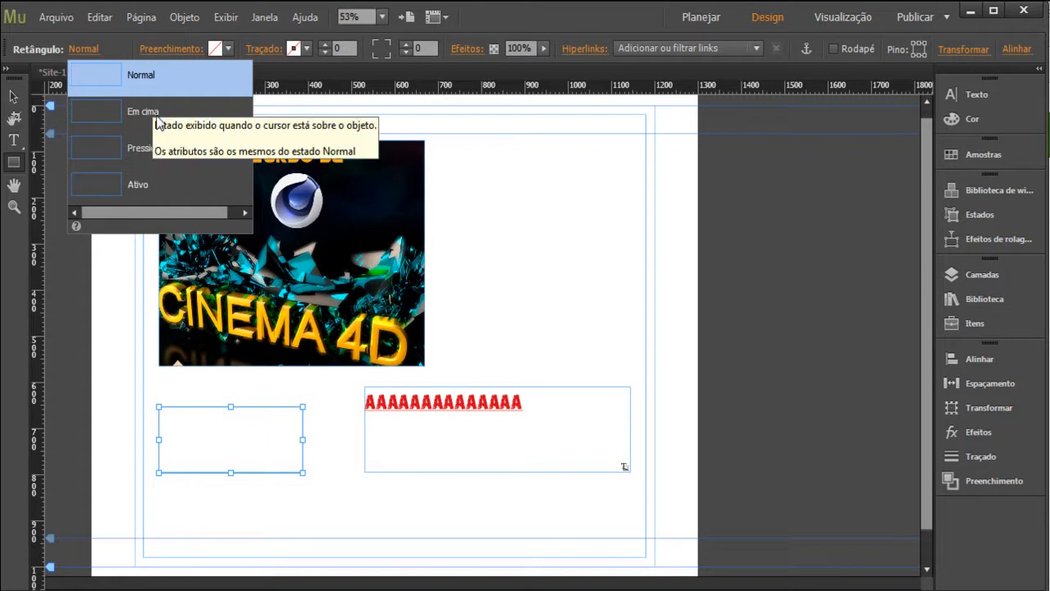
scroll(201, 184, "down", 2)
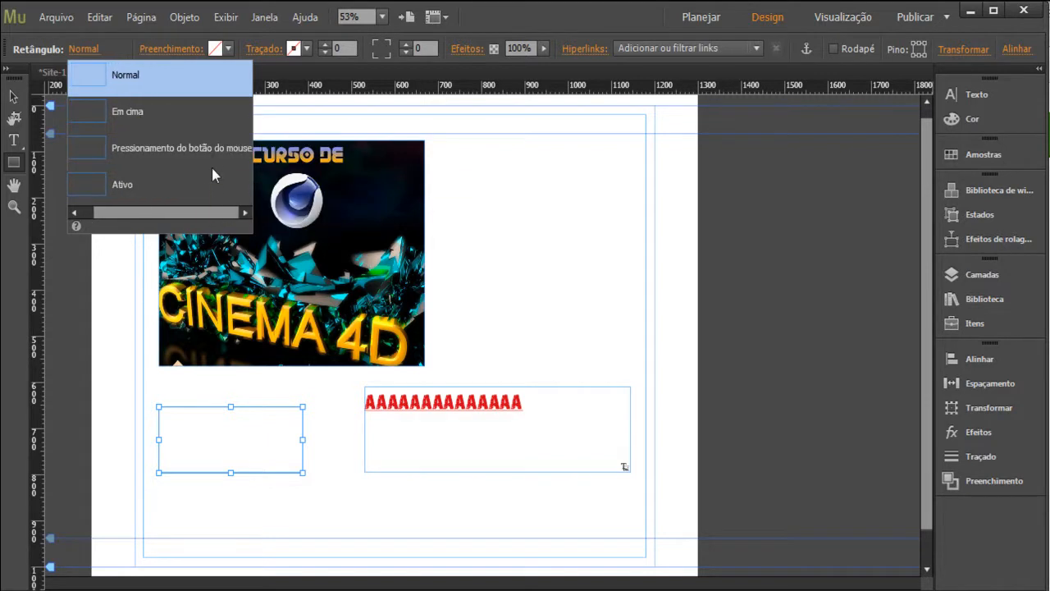
scroll(214, 161, "up", 2)
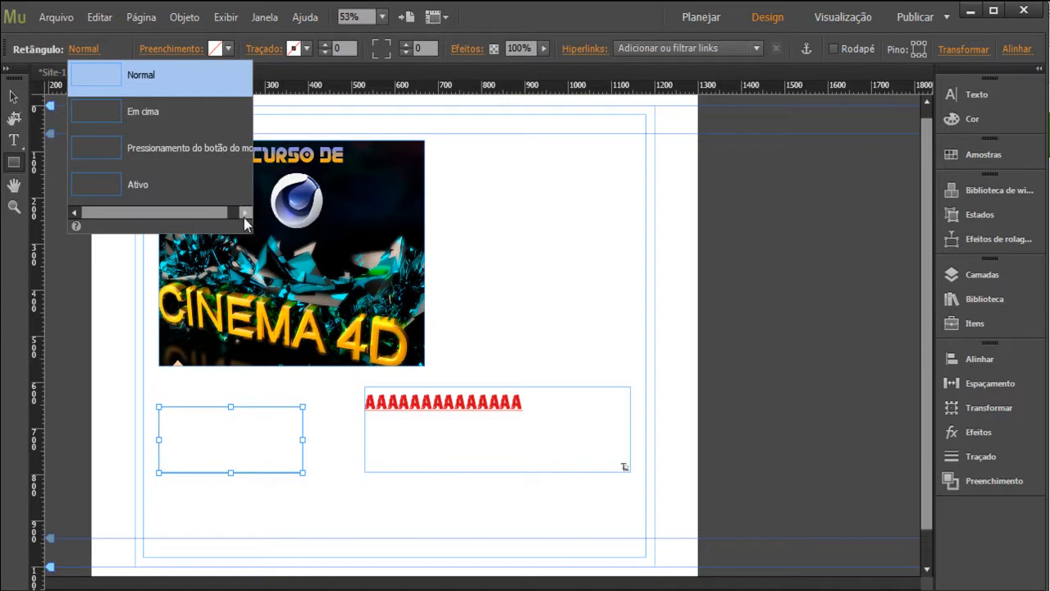
- Fill the rectangle with the beige swatch C7B299
left_click(219, 48)
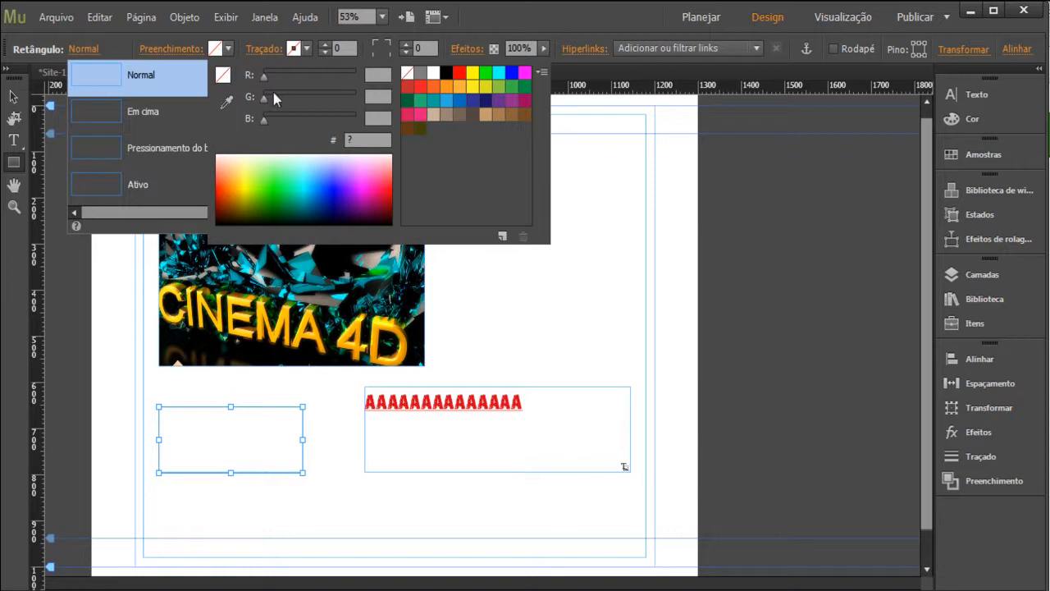
left_click(431, 112)
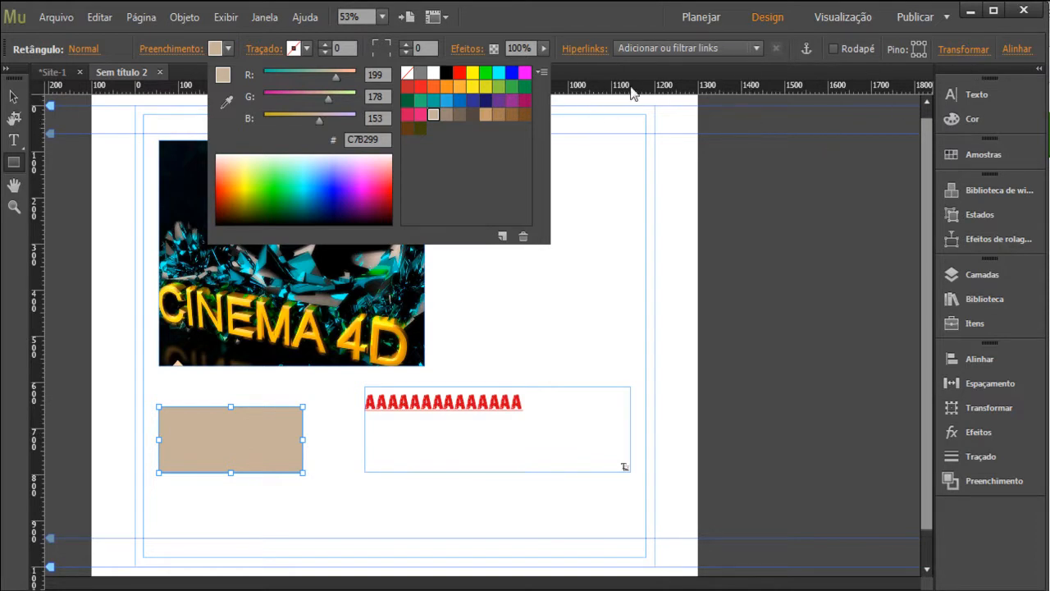
- Magnify the page to 100% and pan across the beige rectangle and text frame with the Hand tool
left_click(14, 187)
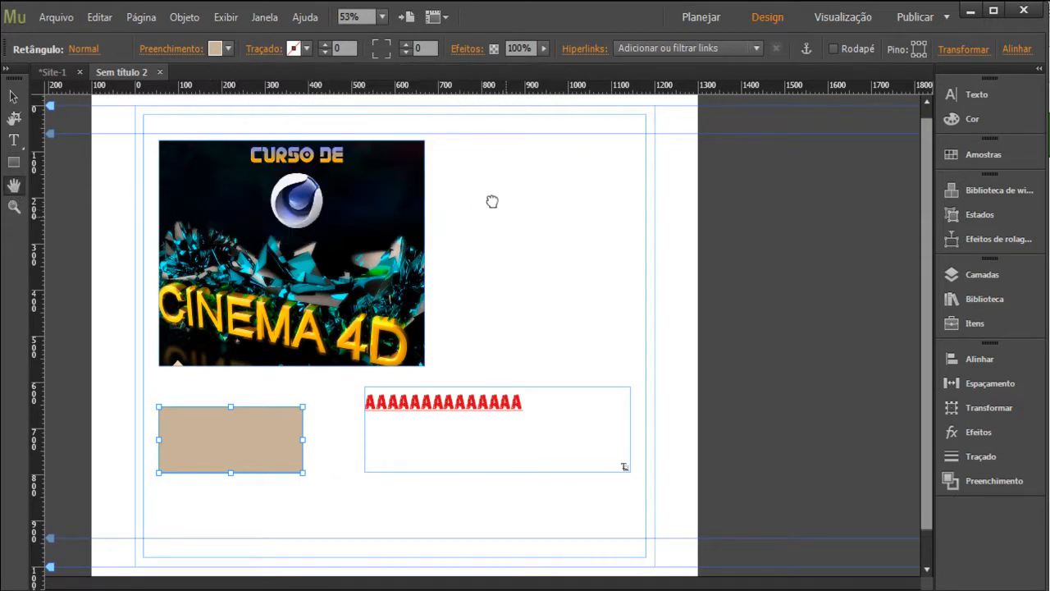
scroll(491, 201, "down", 1)
key("ctrl+plus")
key("ctrl+plus")
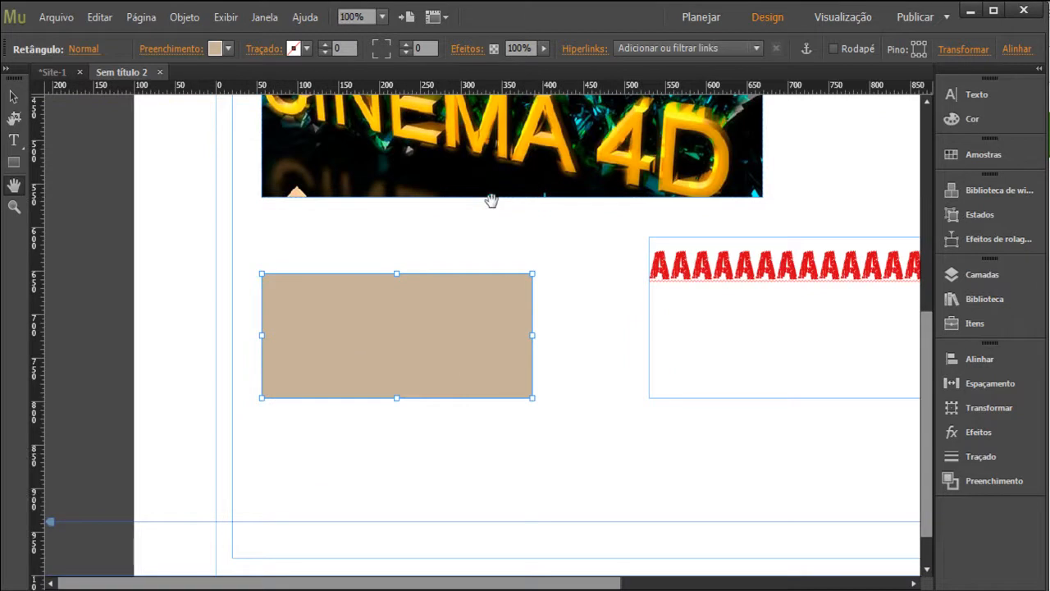
left_click_drag(530, 240, 312, 255)
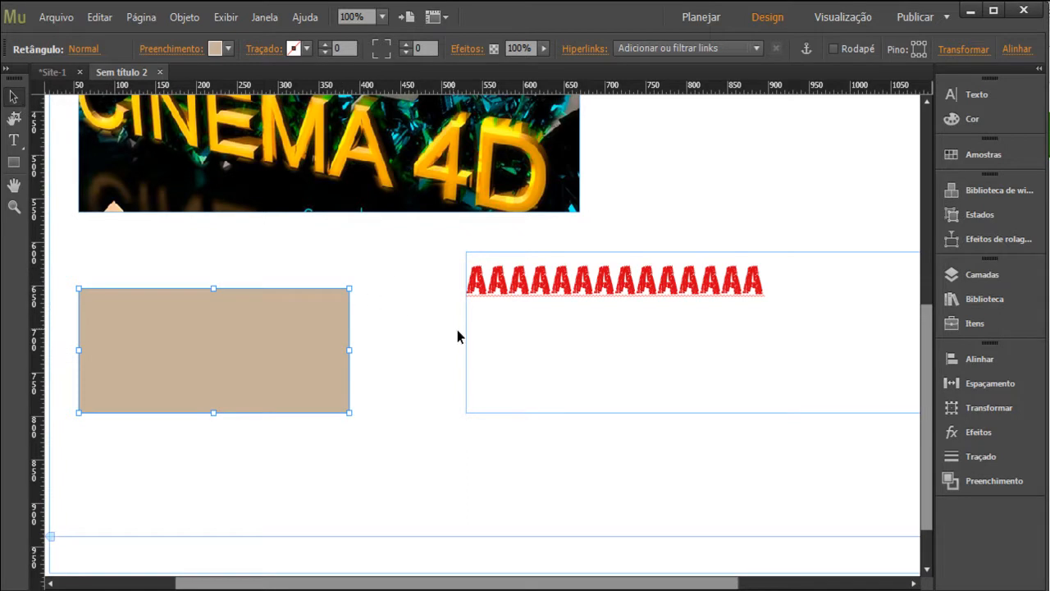
left_click_drag(429, 419, 446, 393)
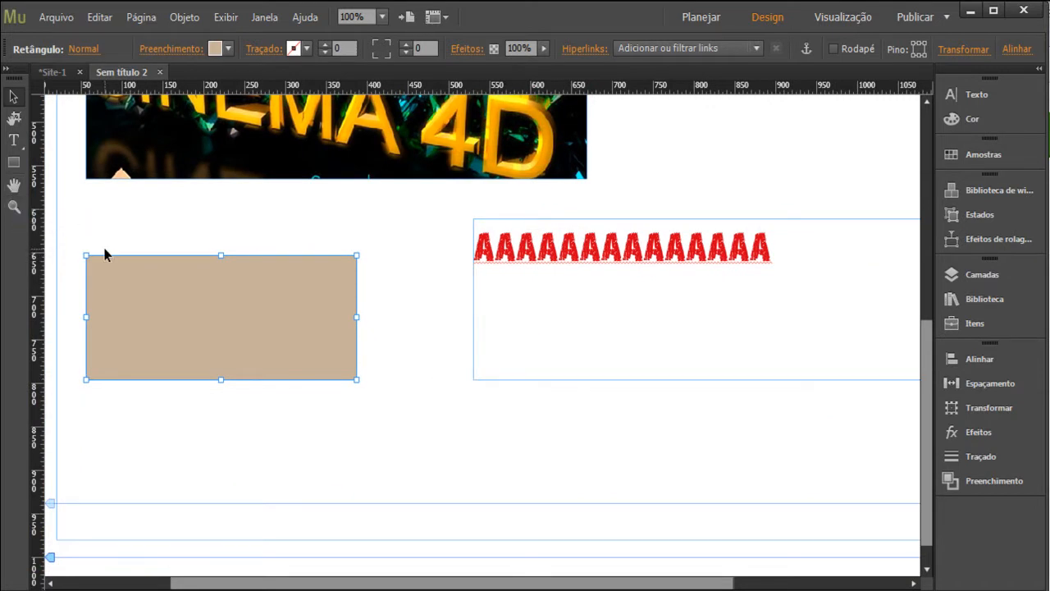
- Switch between the 100% view and the full-page view, finishing with the whole page fitted in the window
key("ctrl+0")
key("ctrl+1")
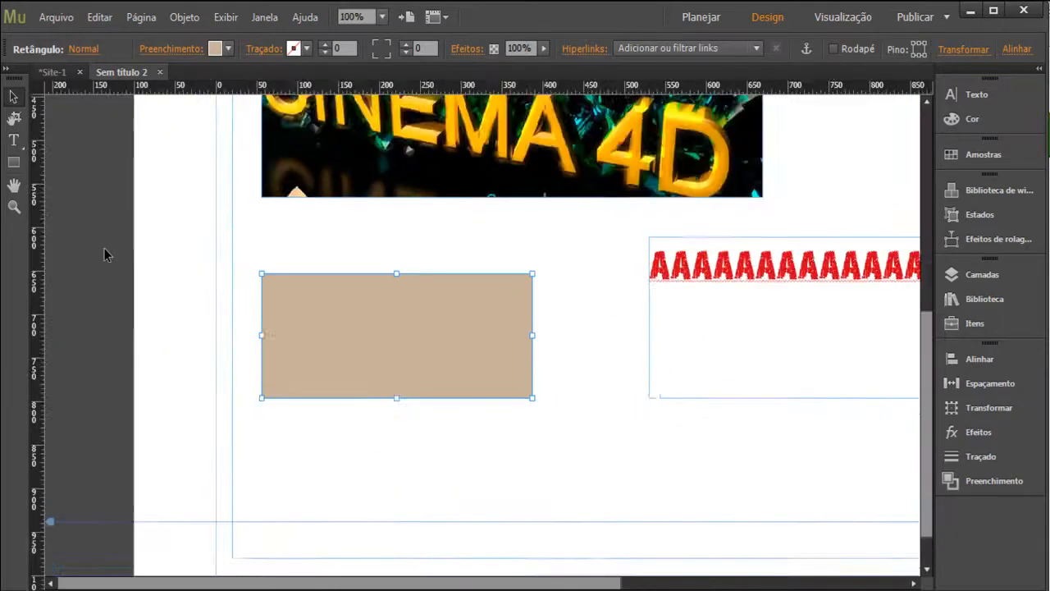
key("ctrl+equal")
key("ctrl+0")
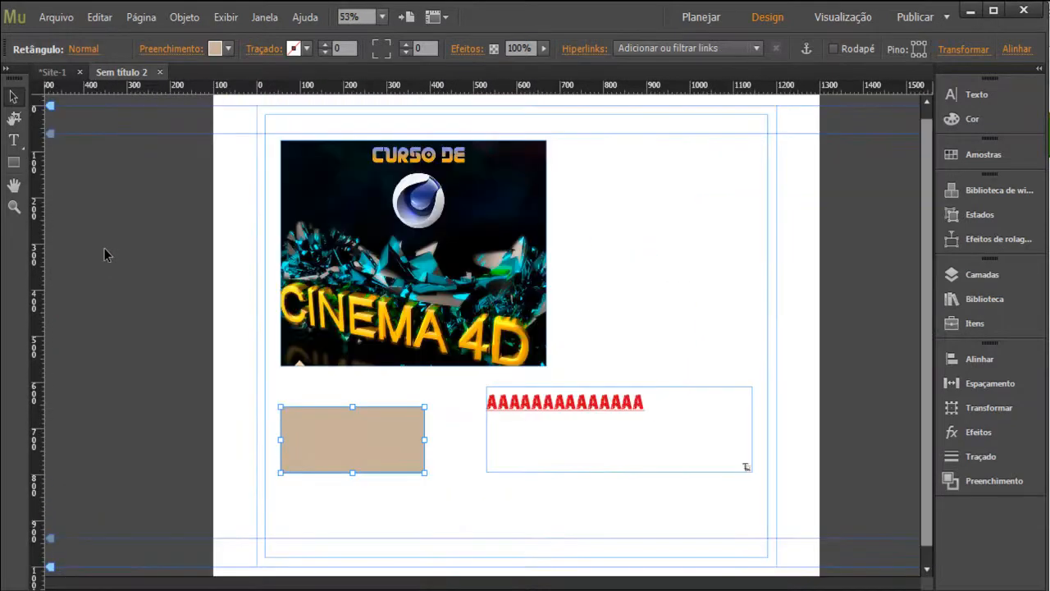